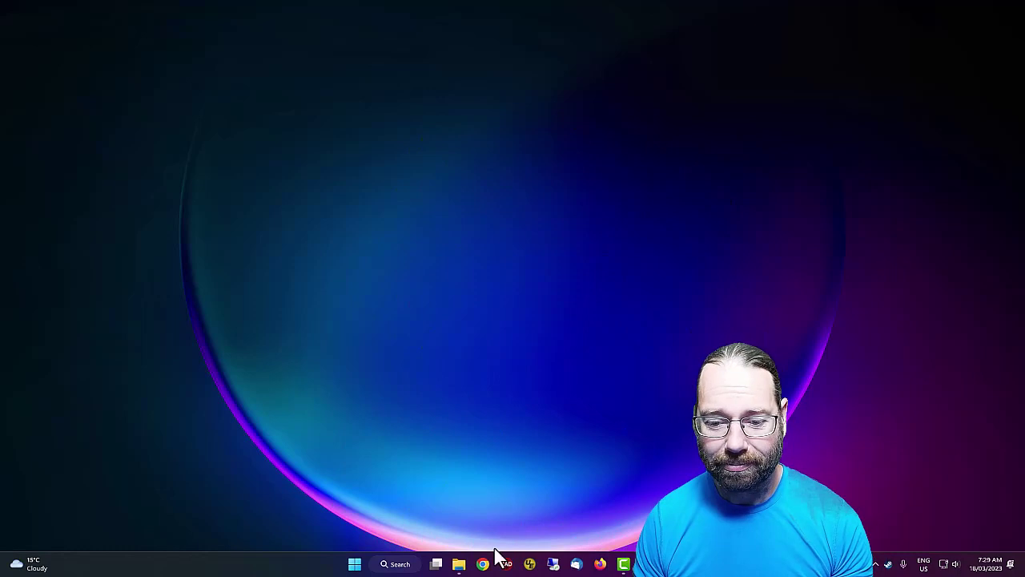
Show This PC in File Explorer with Local Disk (C:) selected, then open the Start menu.
click(459, 564)
click(556, 178)
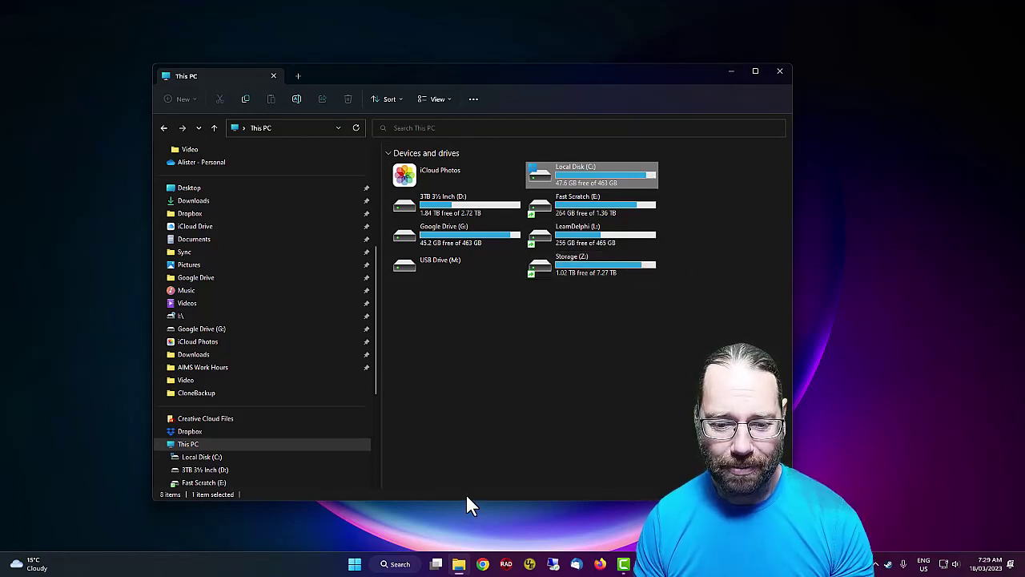
click(352, 567)
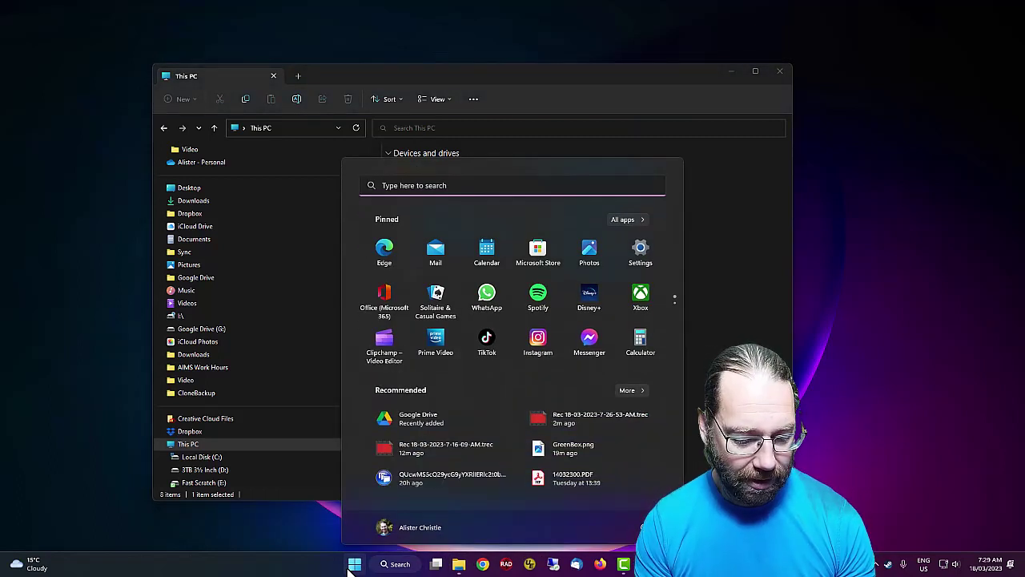
Search Start for 'disk' and open 'Create and format hard disk partitions' (Disk Management).
text(disk)
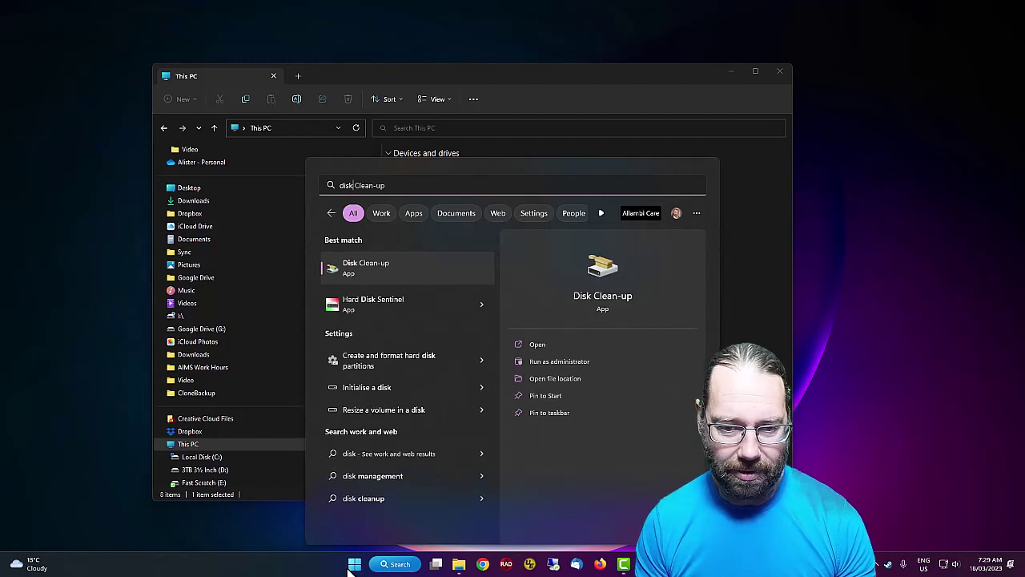
click(400, 360)
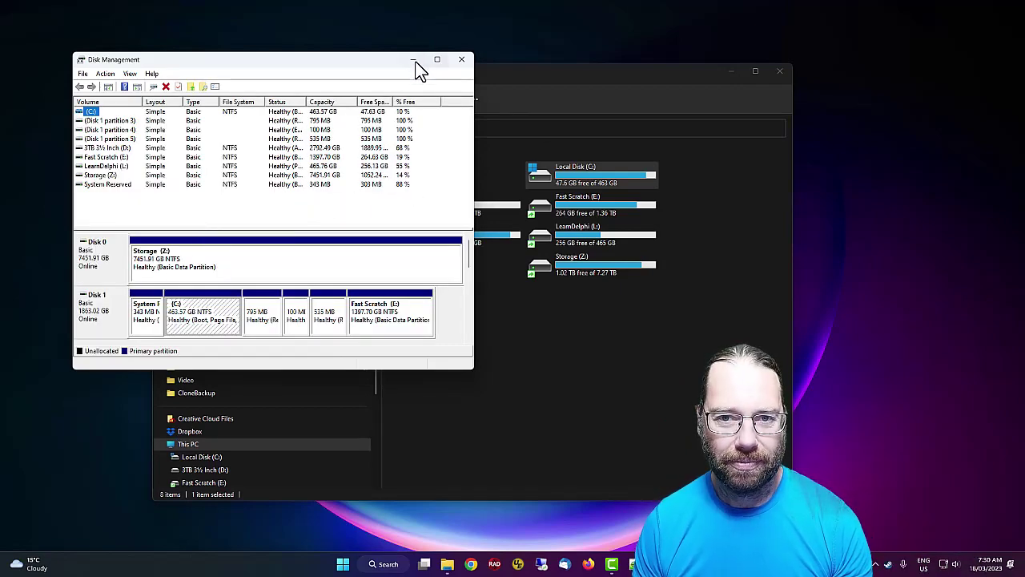
Enlarge Disk Management to show Disks 0–5 and inspect Disk 5 (931.51 GB), C: and Fast Scratch (E:).
double_click(385, 52)
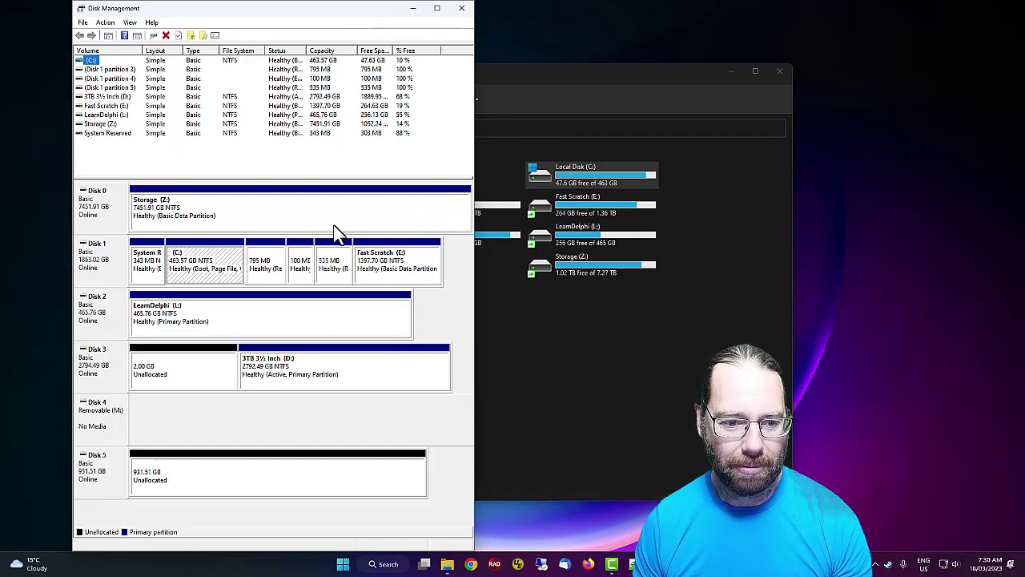
click(92, 474)
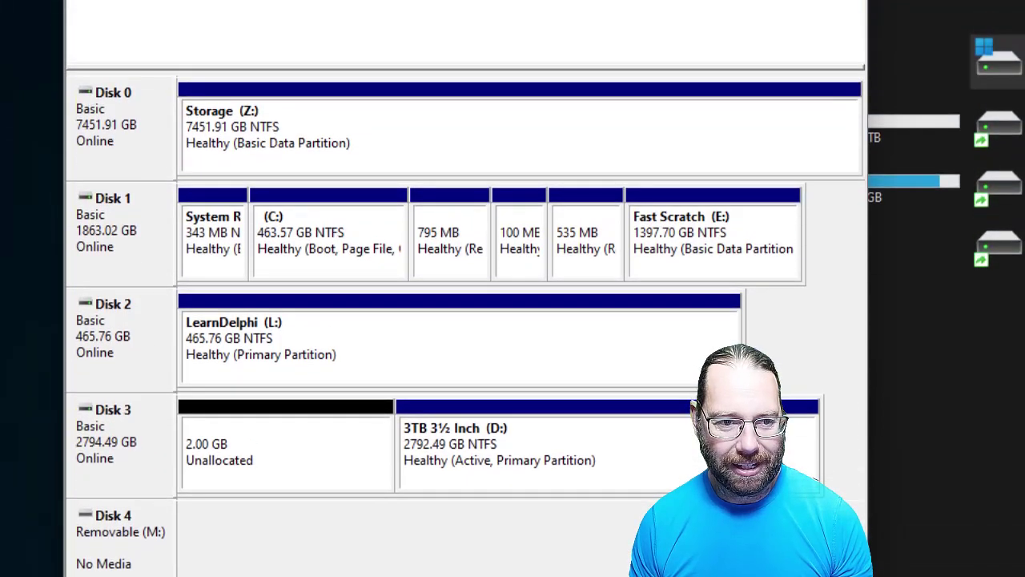
click(331, 256)
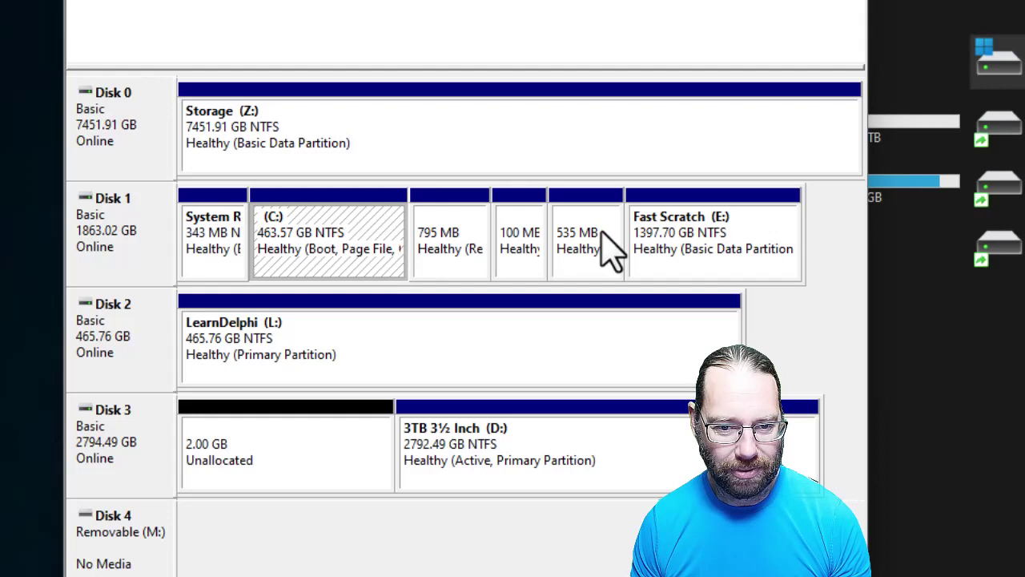
click(753, 244)
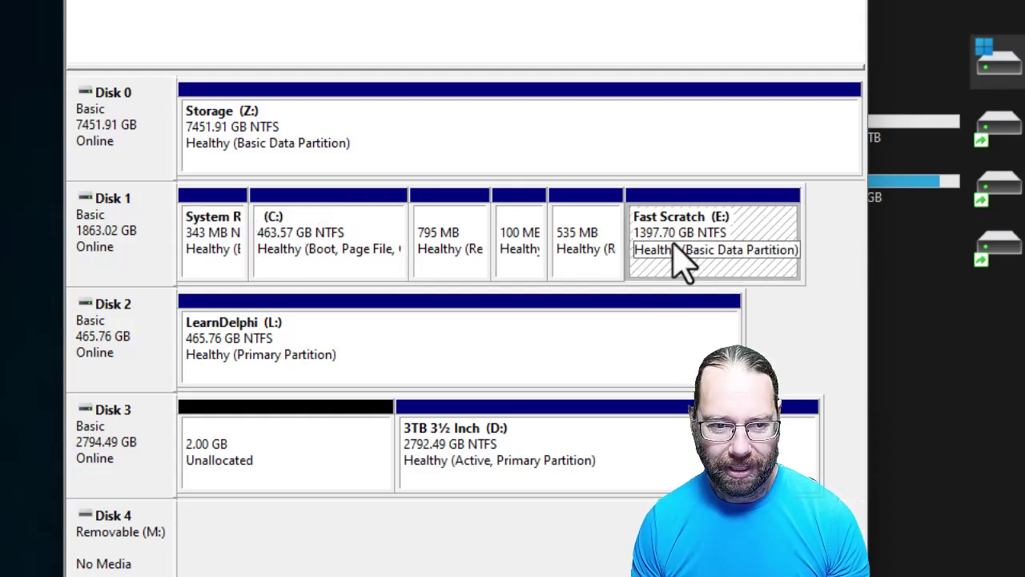
click(106, 244)
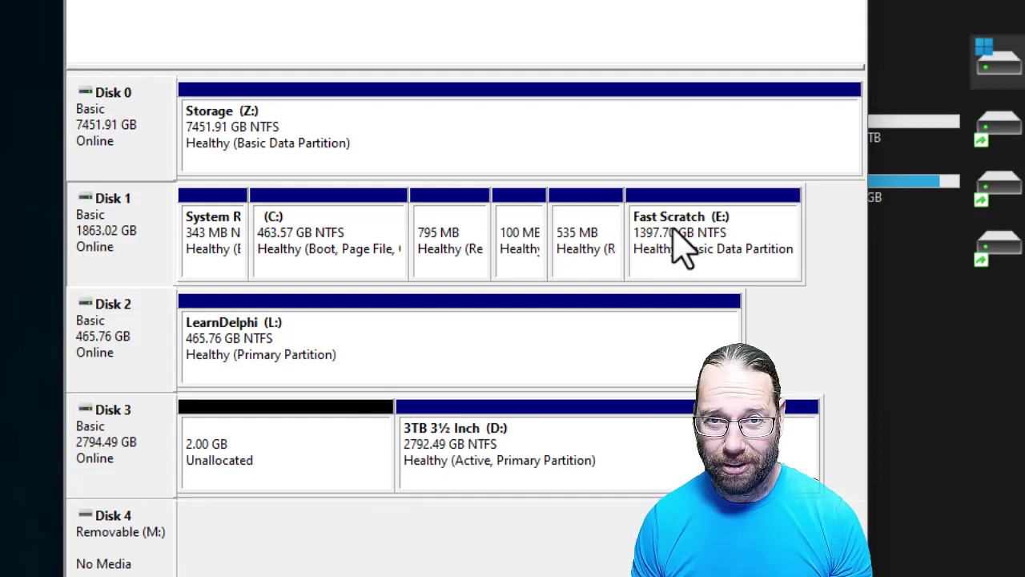
click(706, 258)
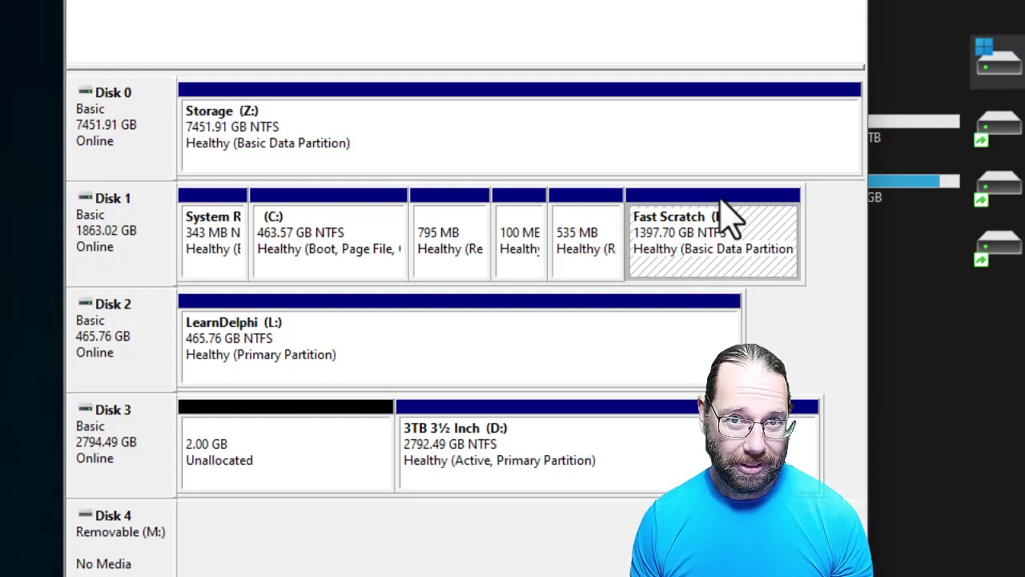
click(677, 276)
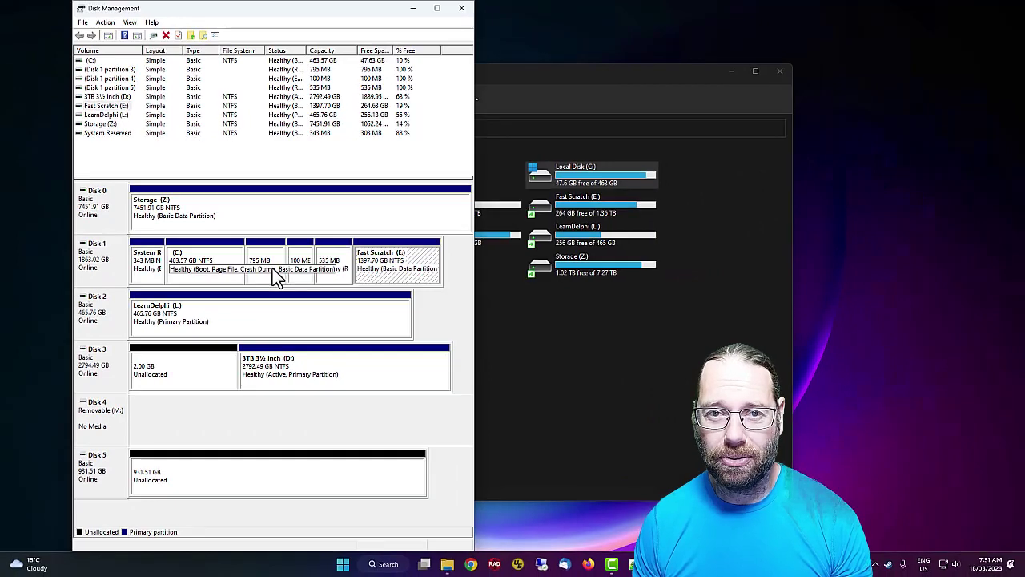
click(342, 563)
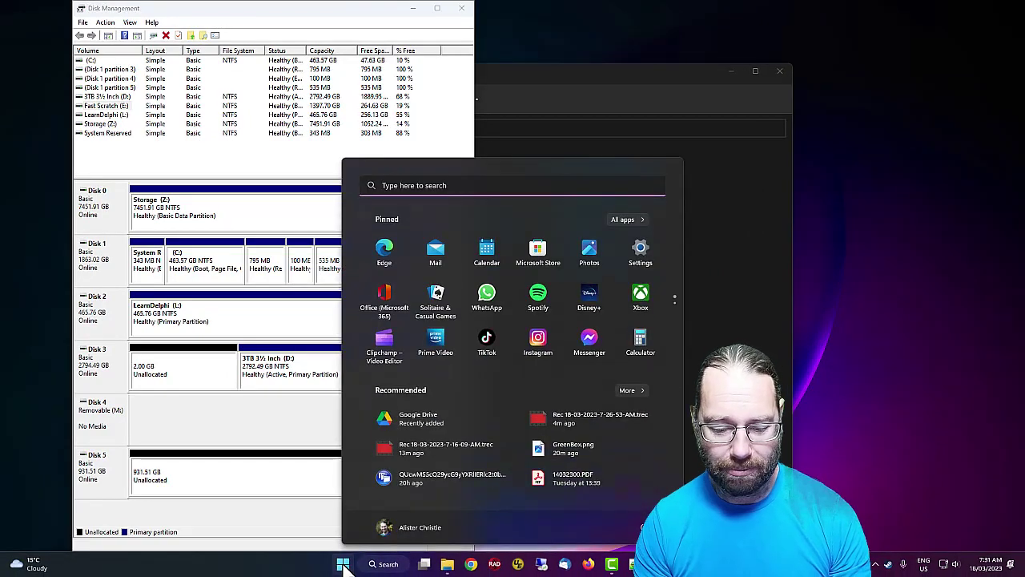
Launch Macrium Reflect Free by searching 'macrium reflect' in Start.
text(macrium reflect)
key(Escape)
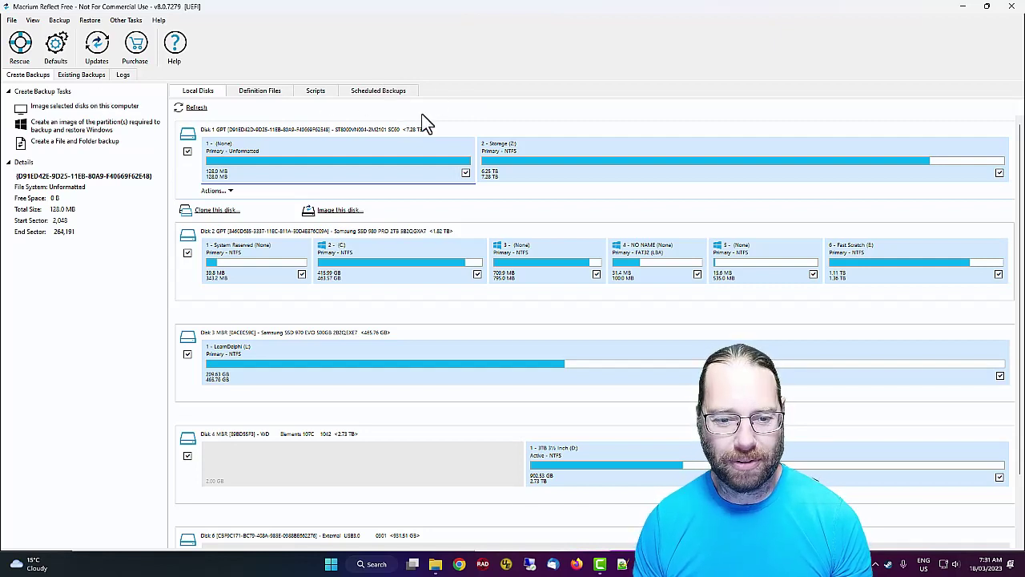
Select Disk 2, the Samsung SSD 980 PRO 2TB holding C:, as the source disk.
scroll(461, 179, down, 1)
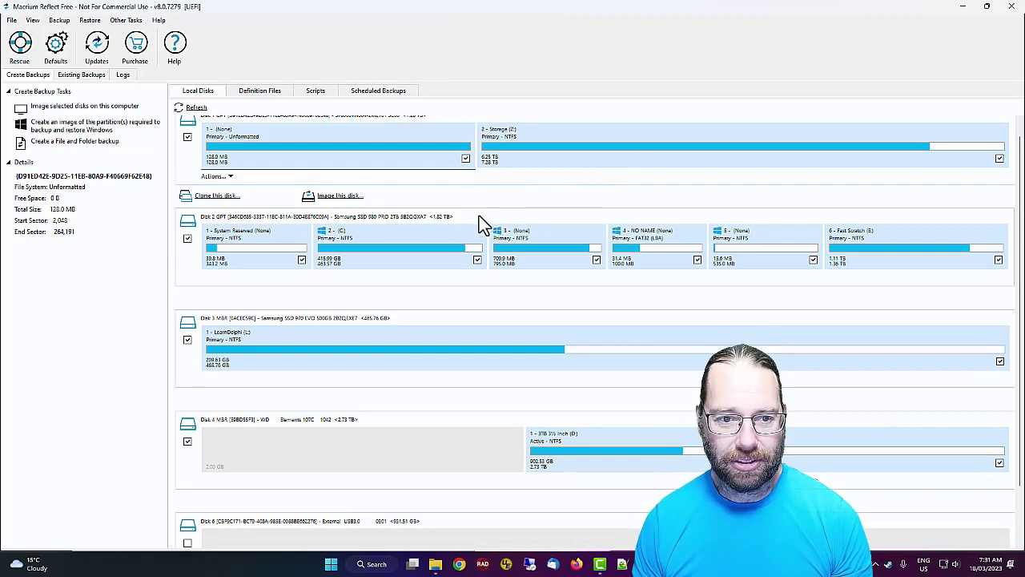
scroll(297, 201, up, 1)
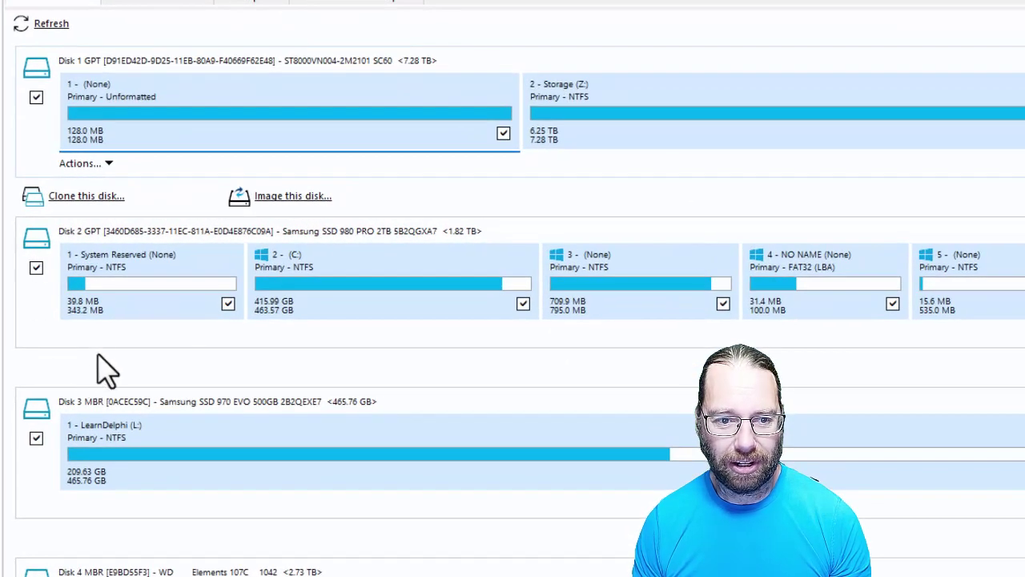
click(103, 344)
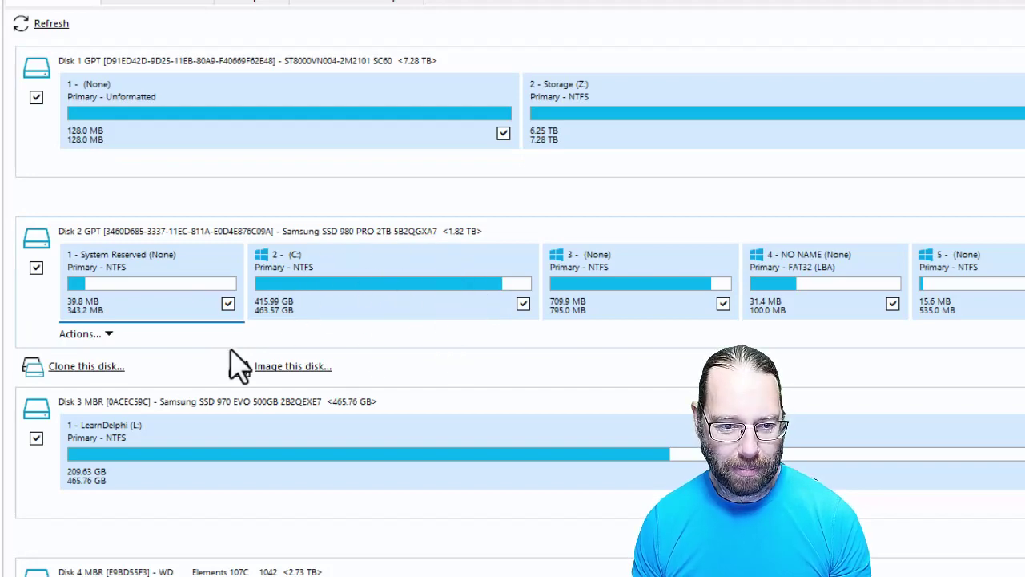
Start cloning Disk 2 with the 931.51 GB external USB disk as destination.
click(82, 369)
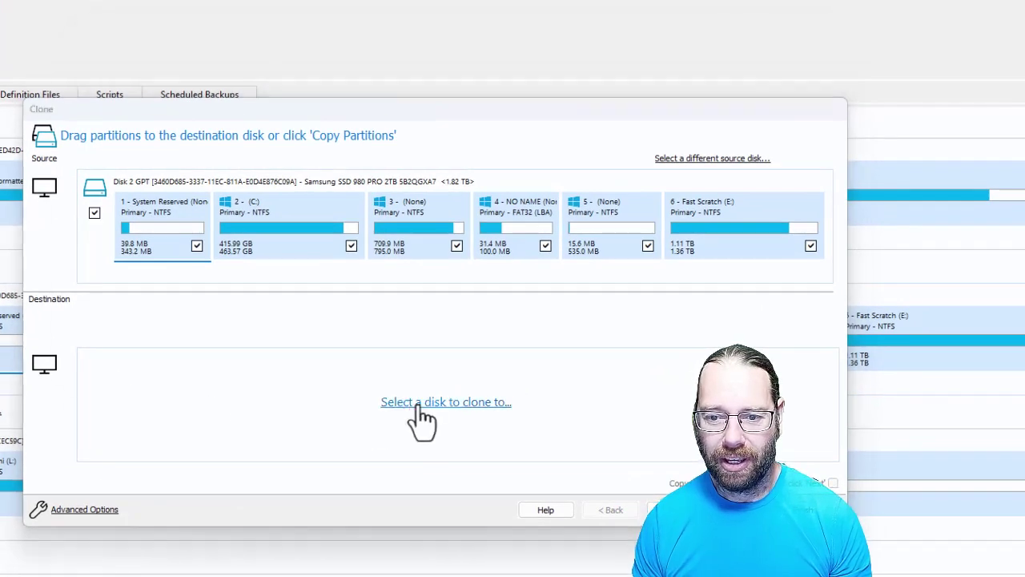
click(418, 404)
scroll(460, 264, down, 3)
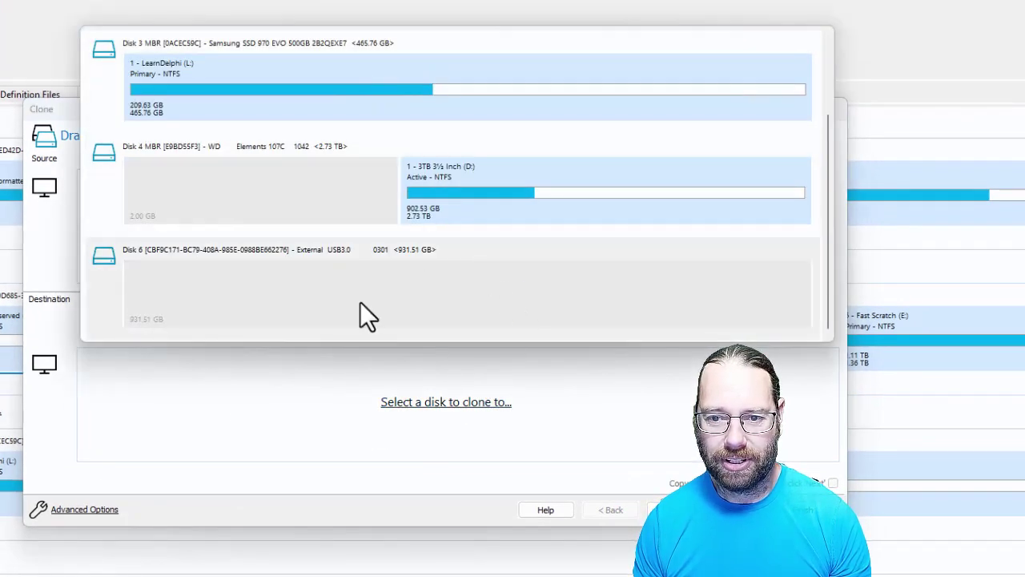
click(365, 315)
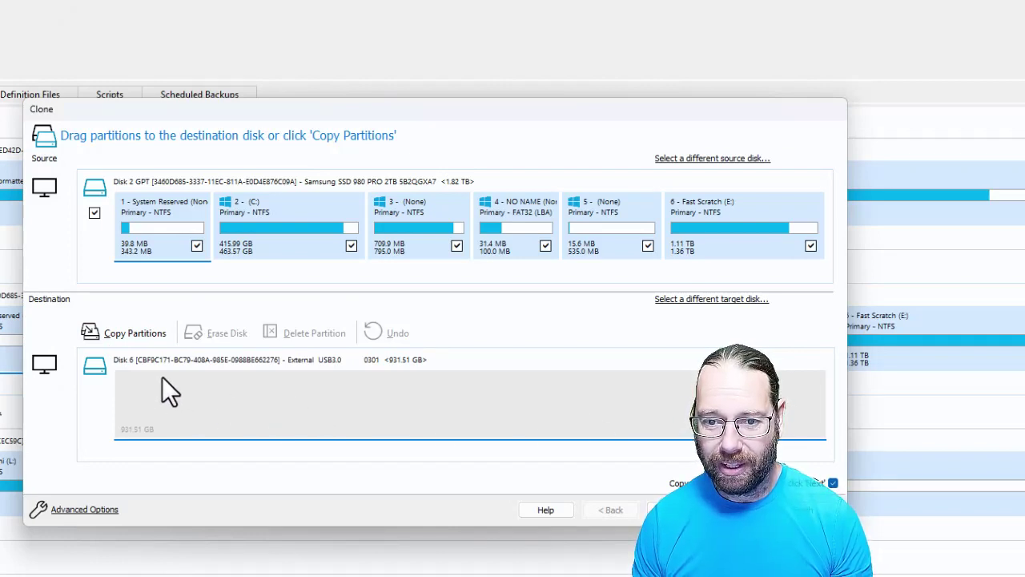
Exclude Fast Scratch (E:) and copy partitions at exact offset and length.
click(810, 248)
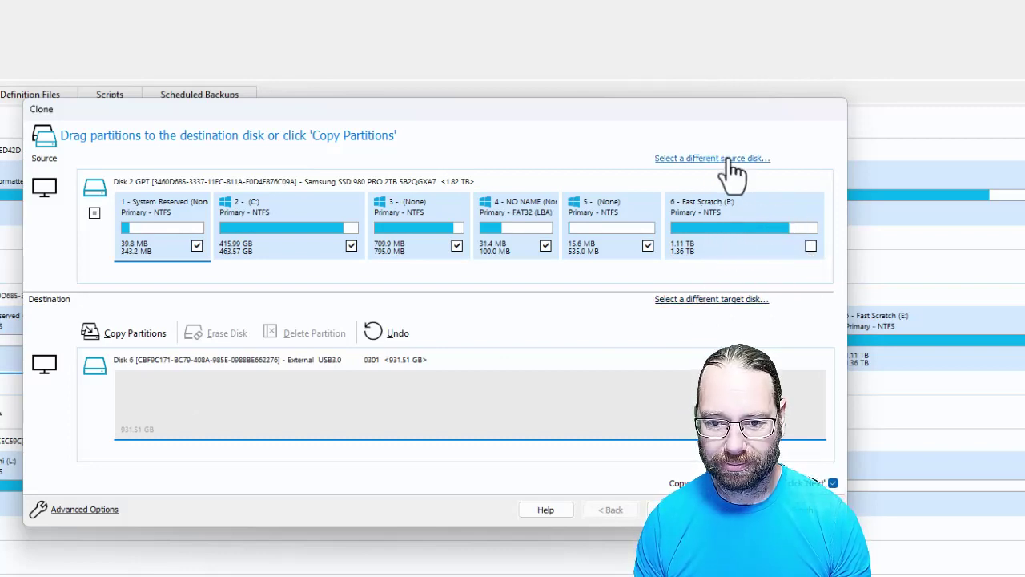
click(113, 331)
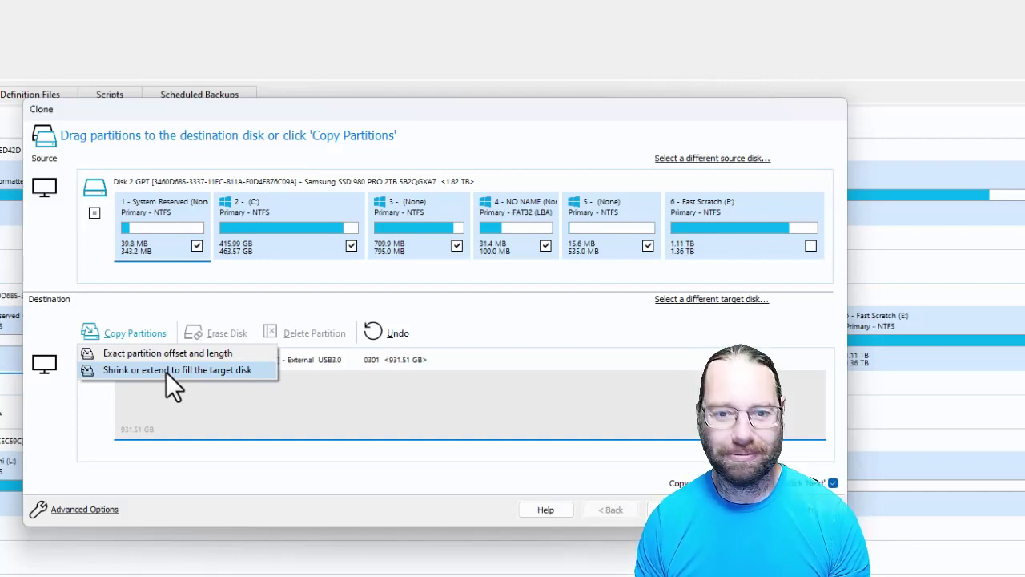
click(180, 355)
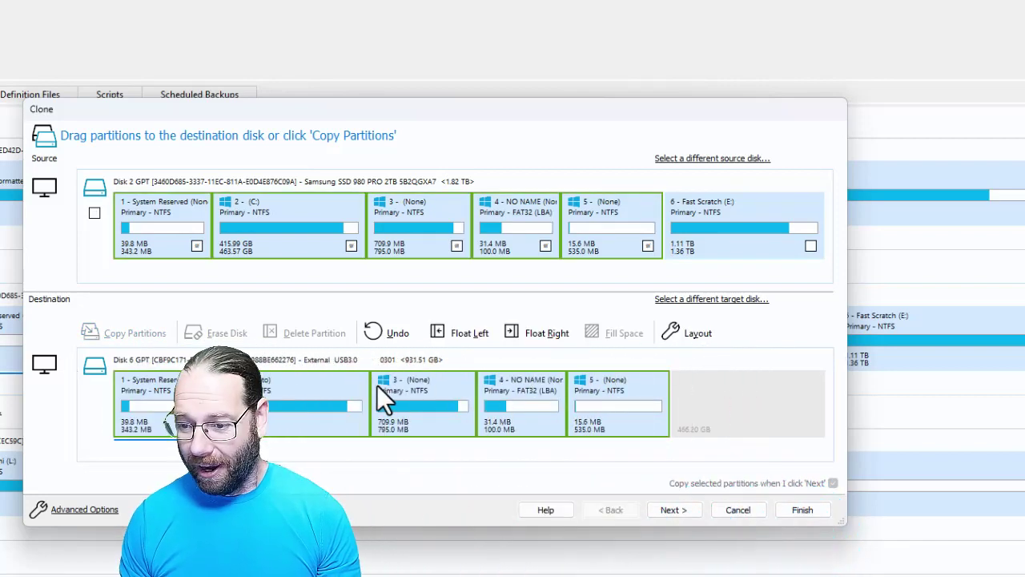
Finish the clone wizard without saving a Backup Definition File and start the clone.
click(683, 512)
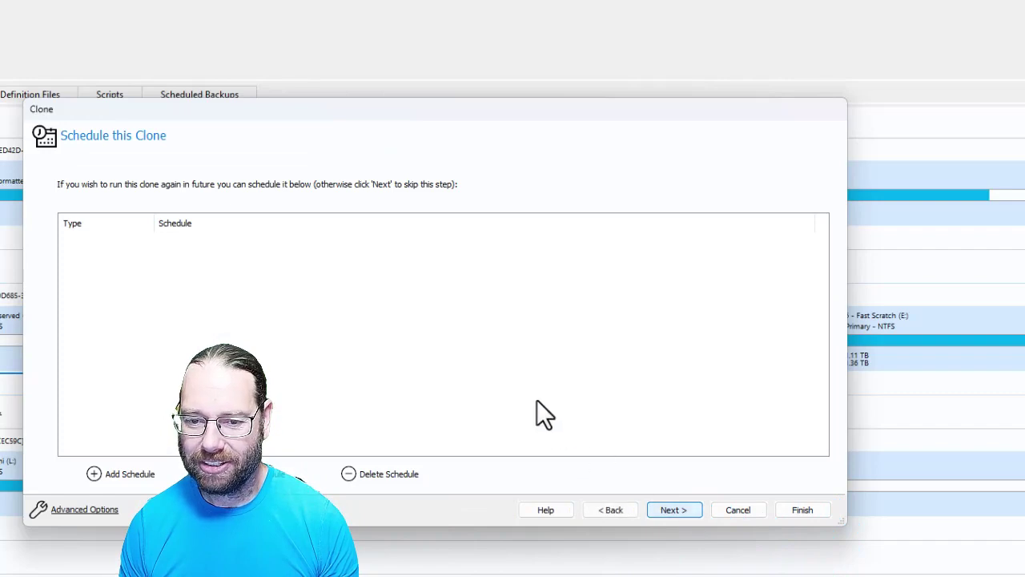
click(676, 510)
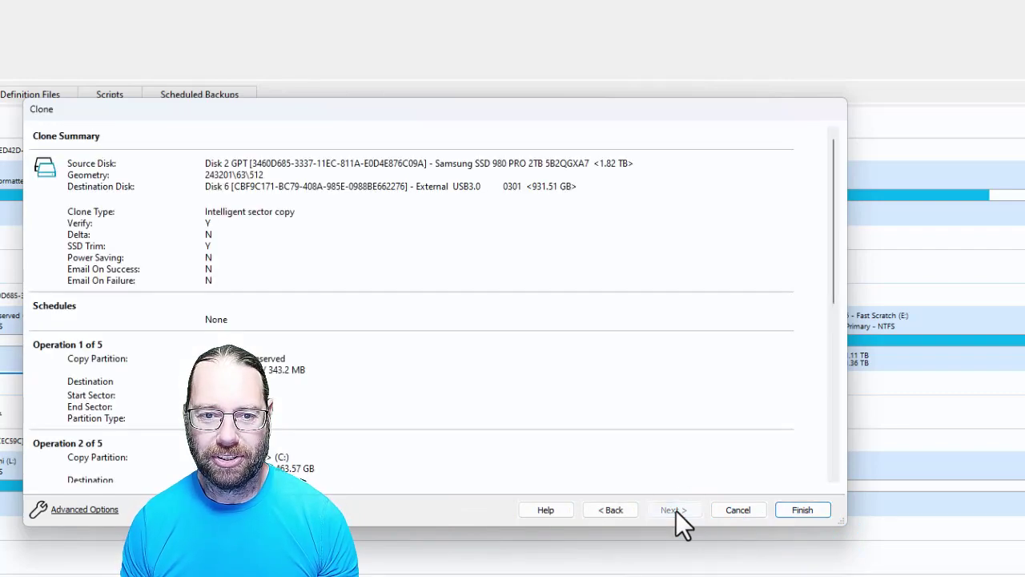
click(805, 513)
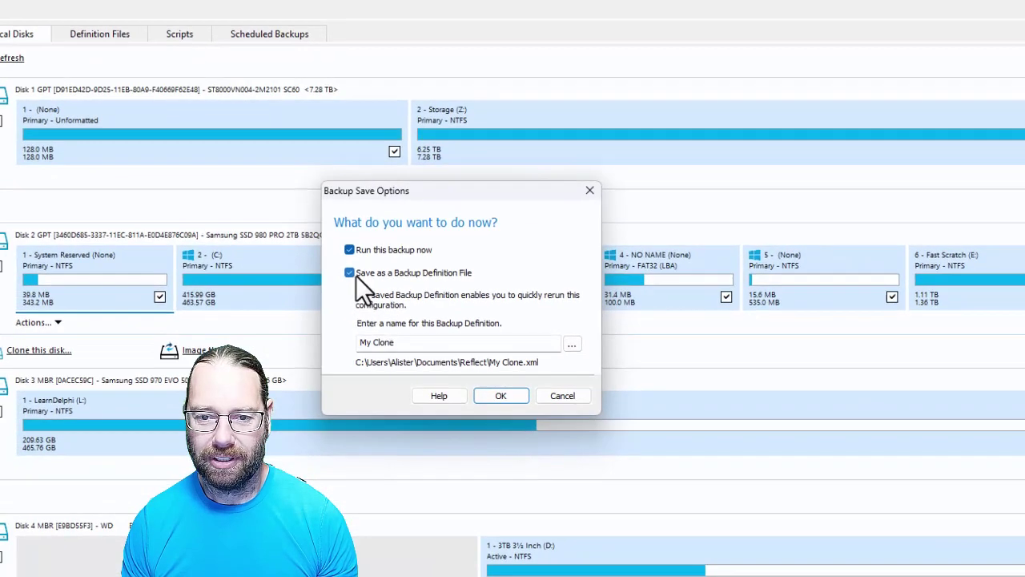
click(279, 333)
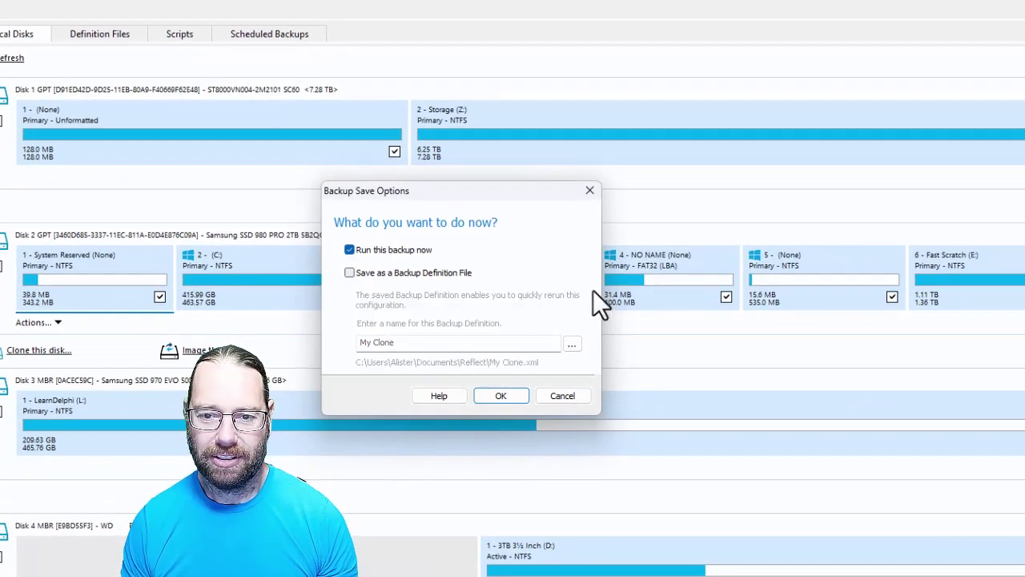
click(500, 396)
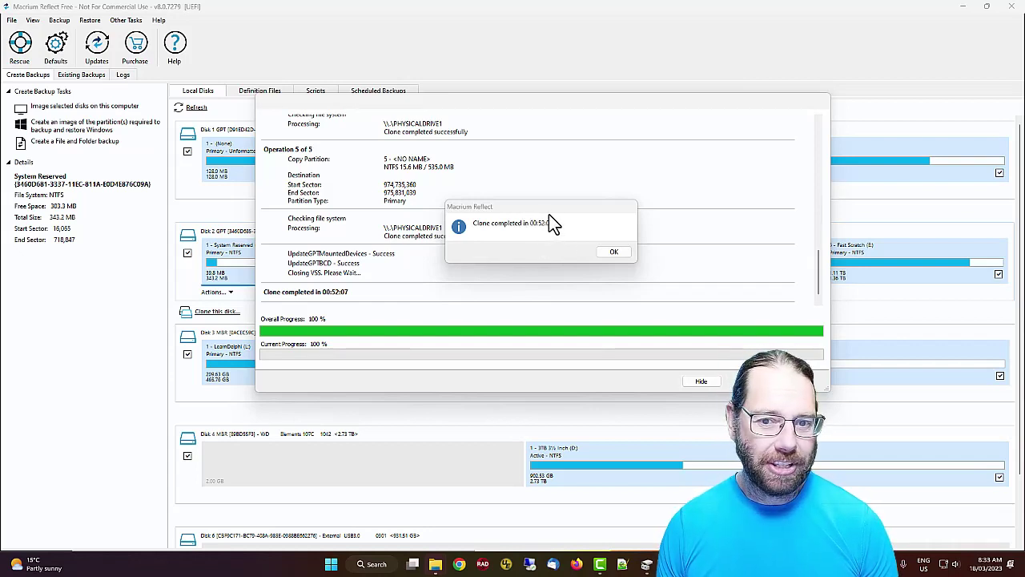
Dismiss the 'Clone completed' message and bring the Local Disk (F:) window forward.
click(611, 251)
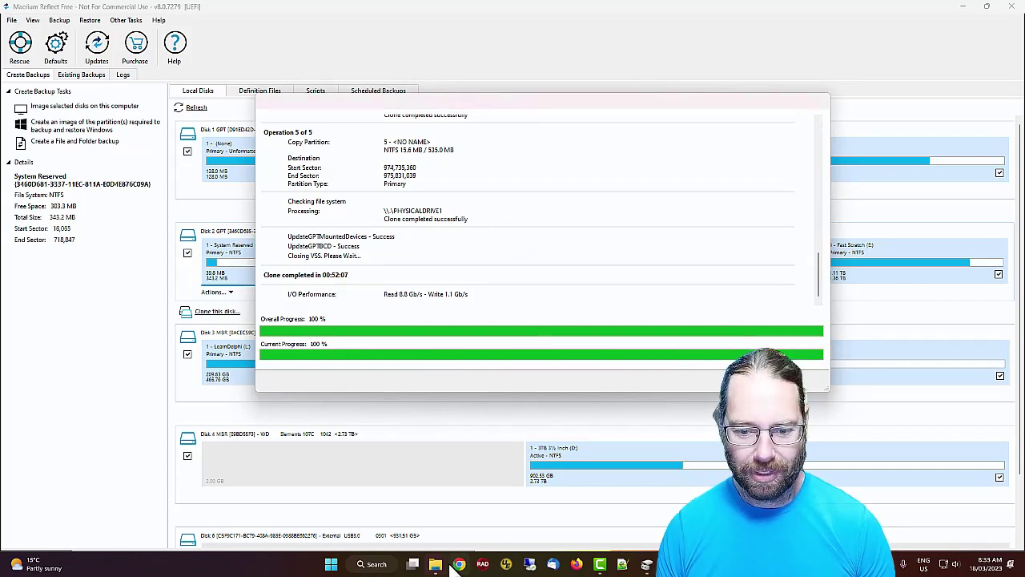
mouse_move(437, 564)
click(416, 513)
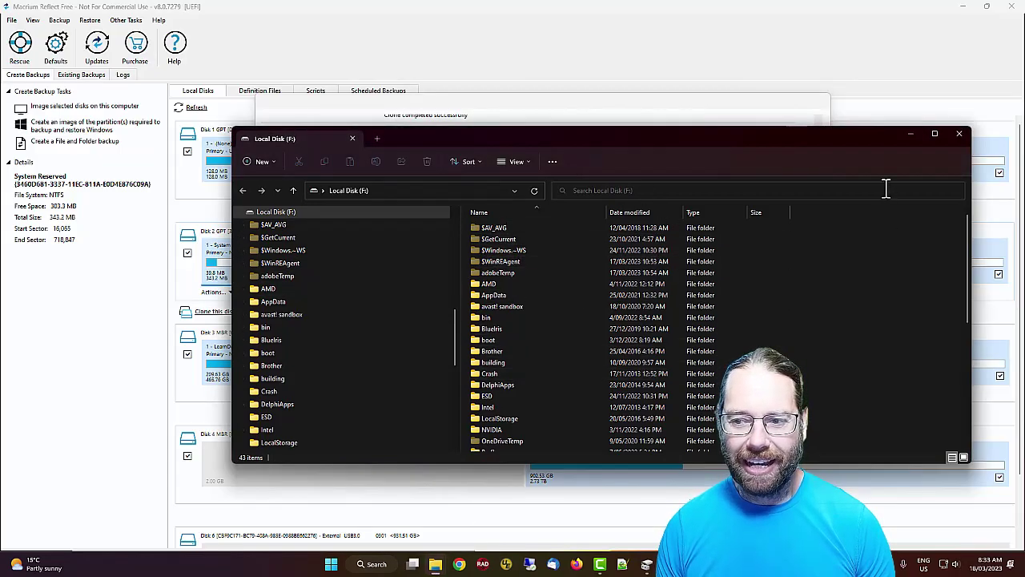
Close the Local Disk (F:) window and open This PC with Local Disk (F:) selected.
click(960, 135)
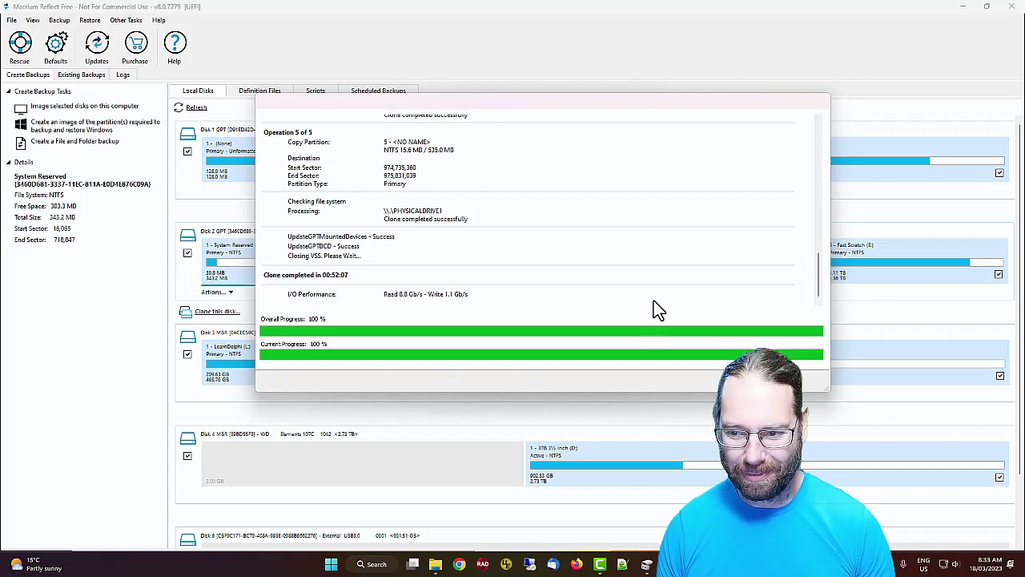
click(435, 564)
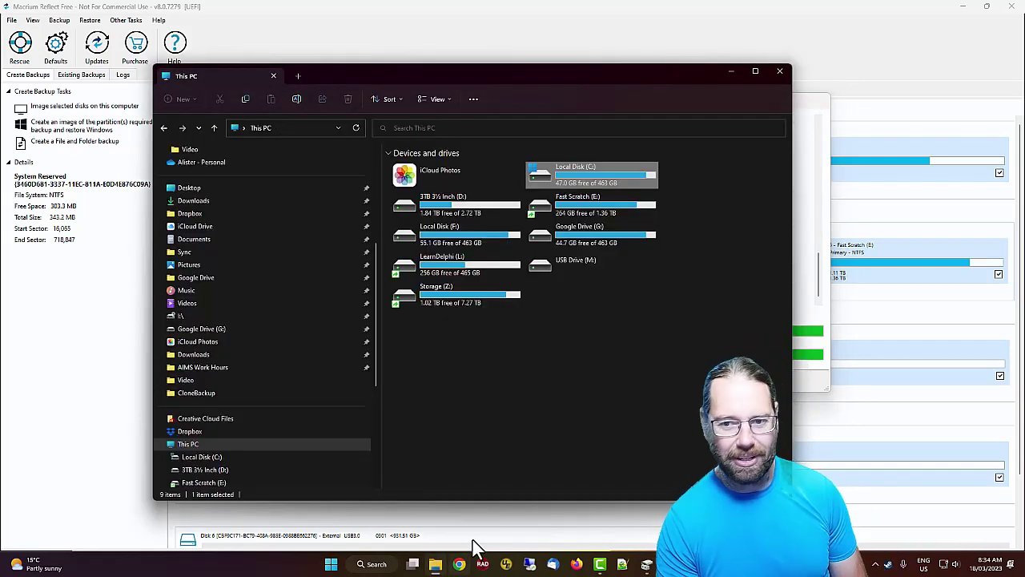
click(451, 240)
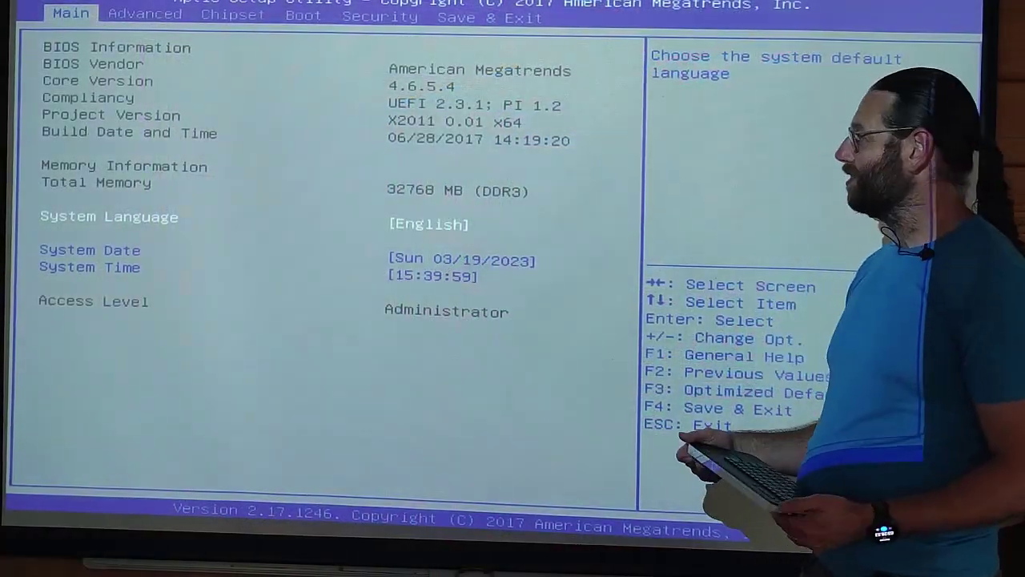
Make Windows Boot Manager Boot Option #1 in the BIOS, then move to Save & Exit.
key(Right)
key(Right)
key(Right)
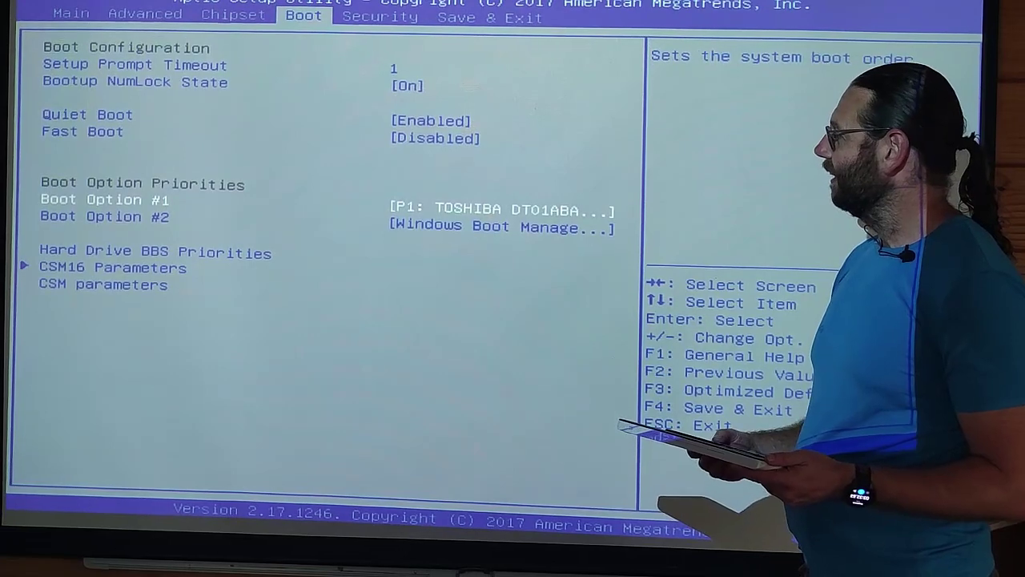
key(Down)
key(Up)
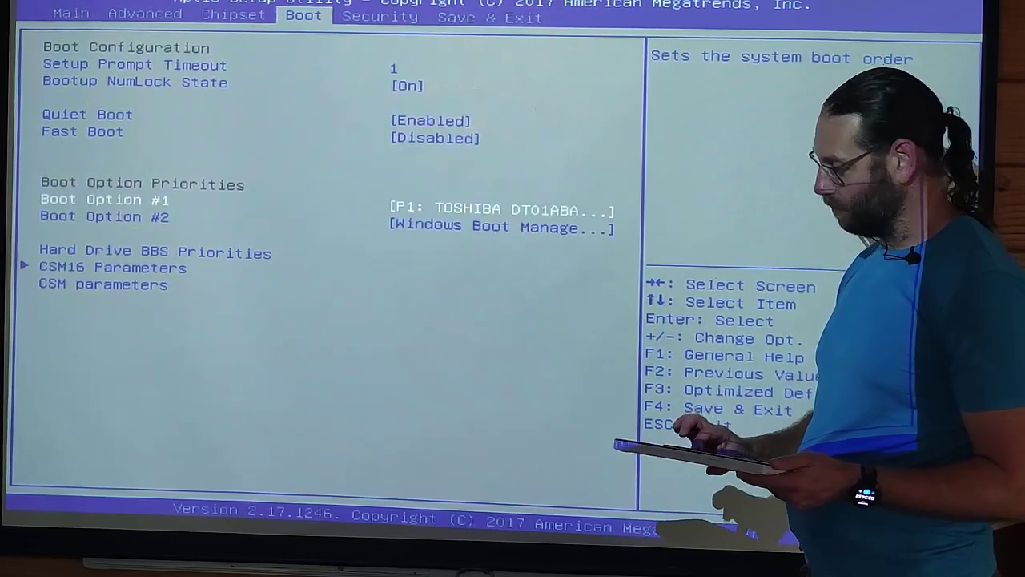
key(Return)
key(Down)
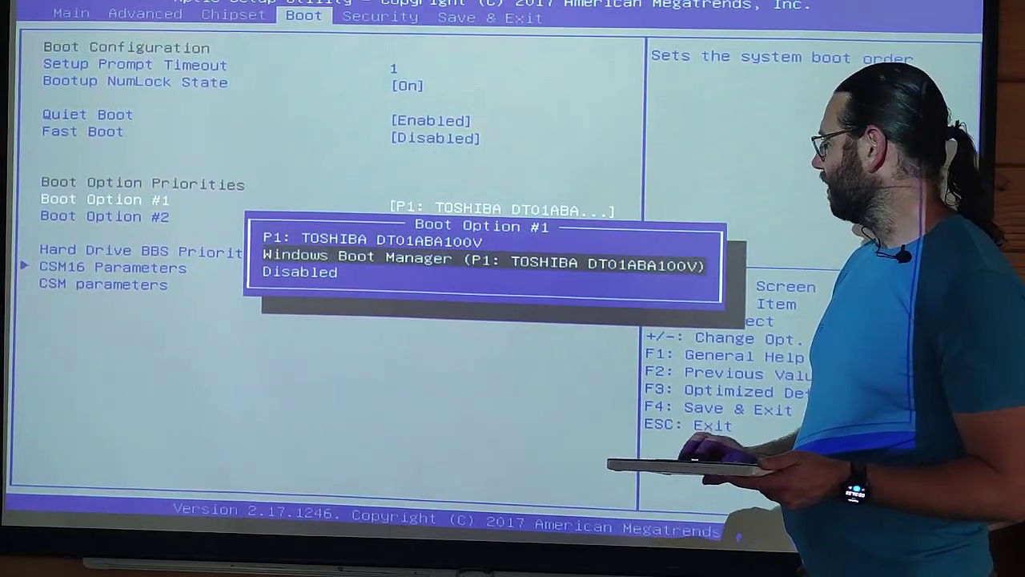
key(Return)
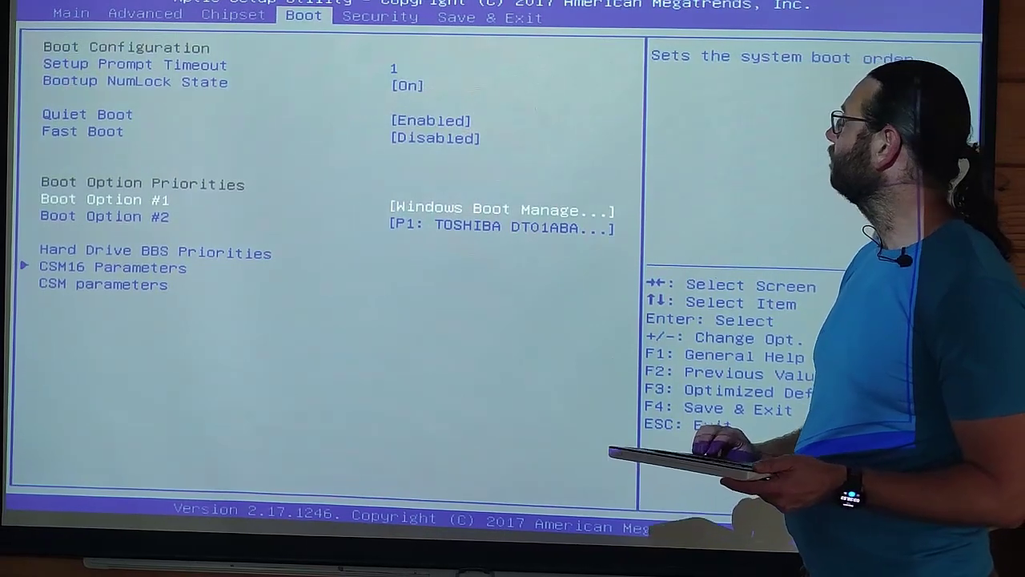
key(Right)
key(Right)
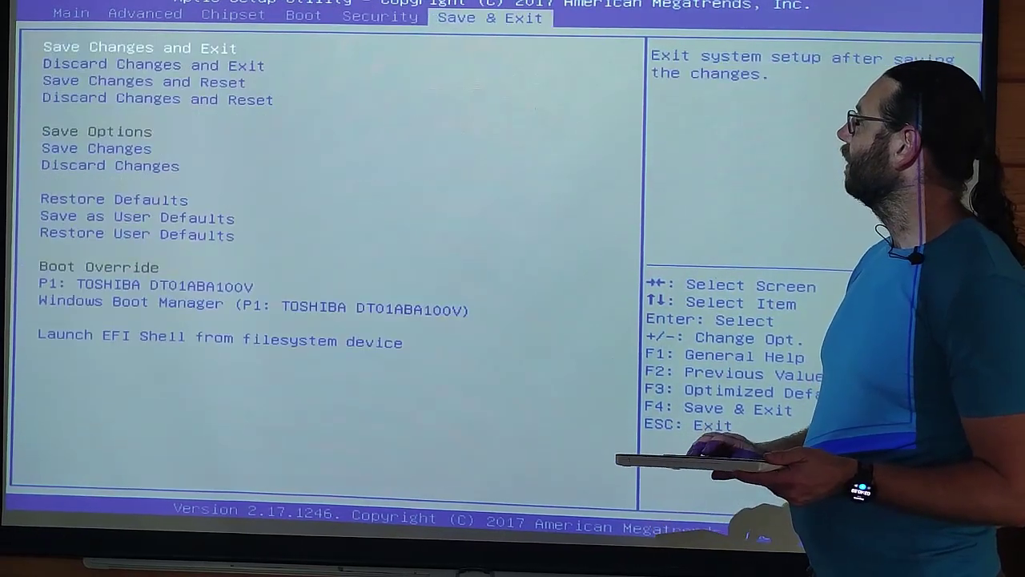